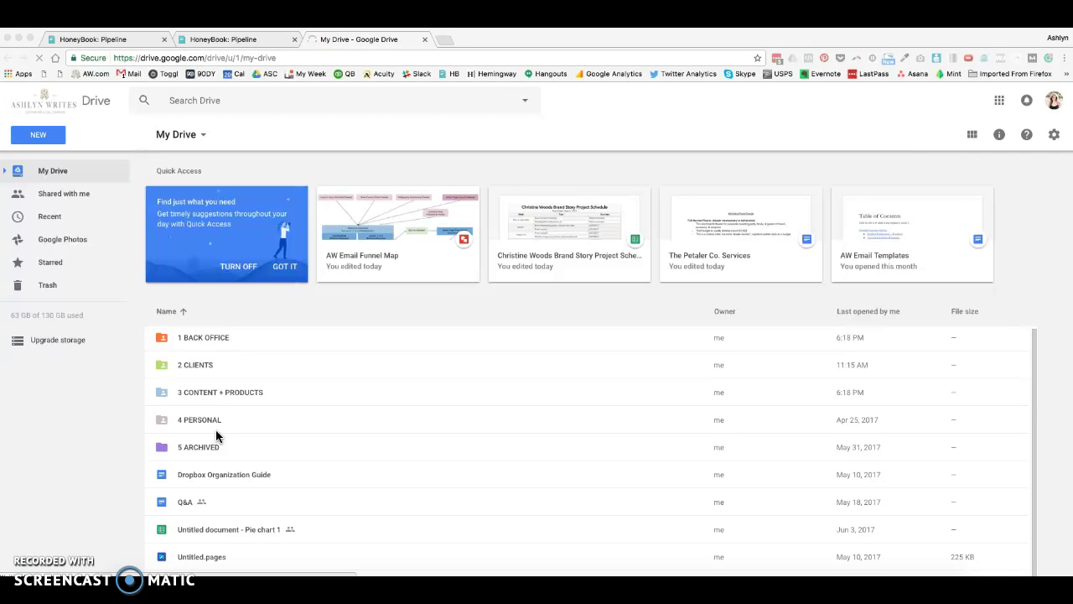
From My Drive's right-click More menu, create a new 'Untitled drawing' Google Drawings file.
left_click(286, 551)
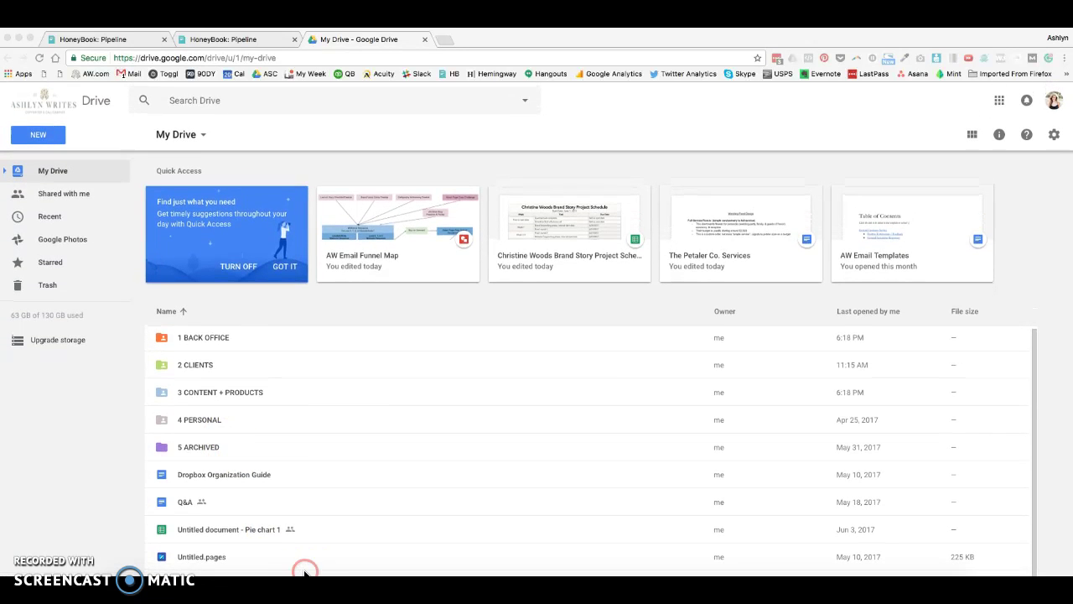
right_click(305, 572)
left_click(352, 553)
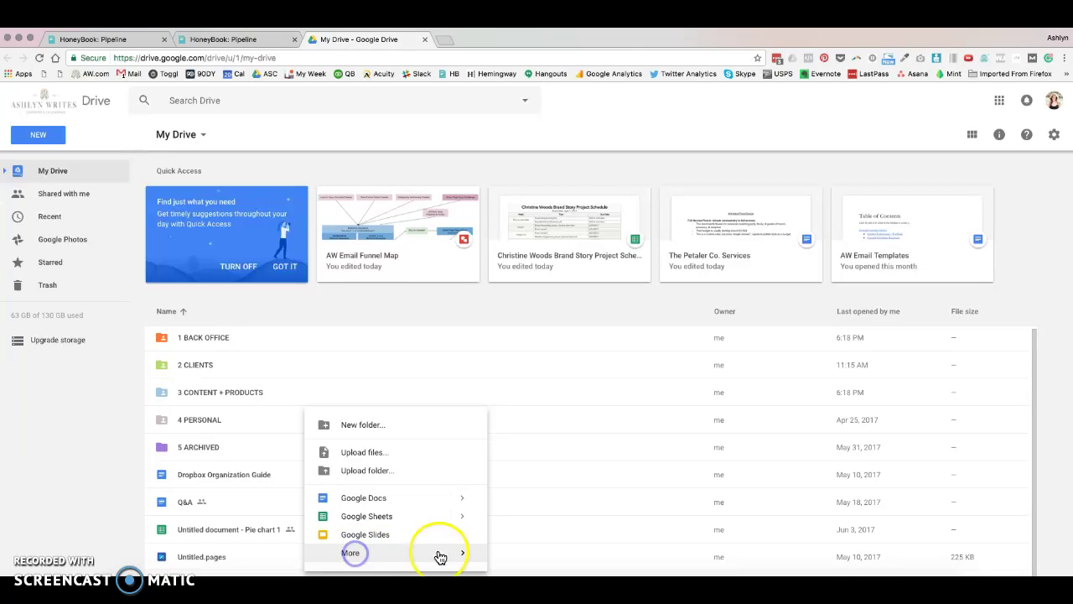
scroll(537, 561, "down", 1)
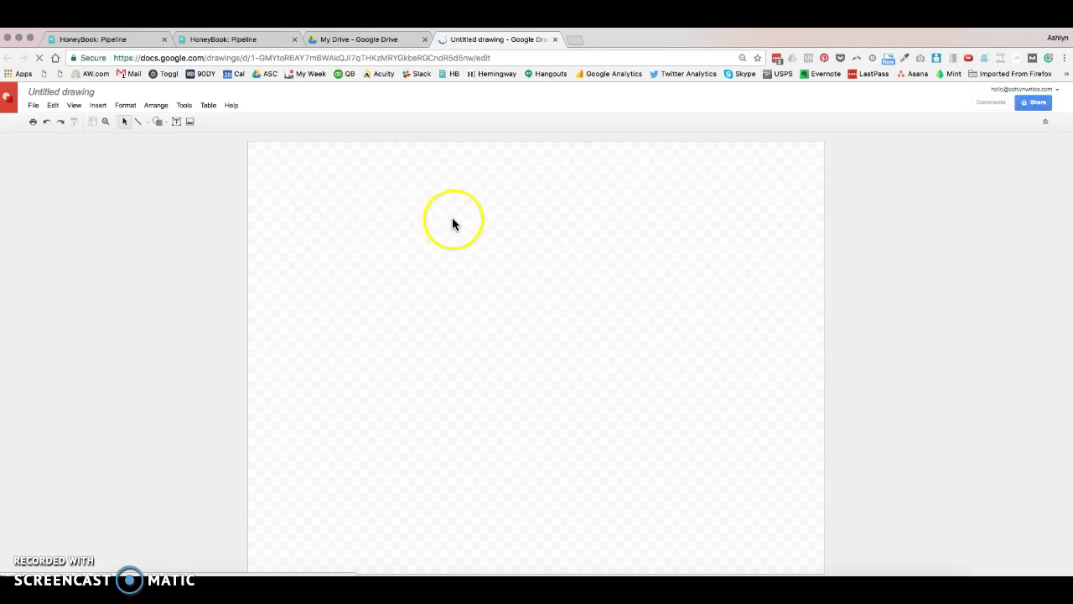
Draw a text box near the top left of the page.
left_click(159, 122)
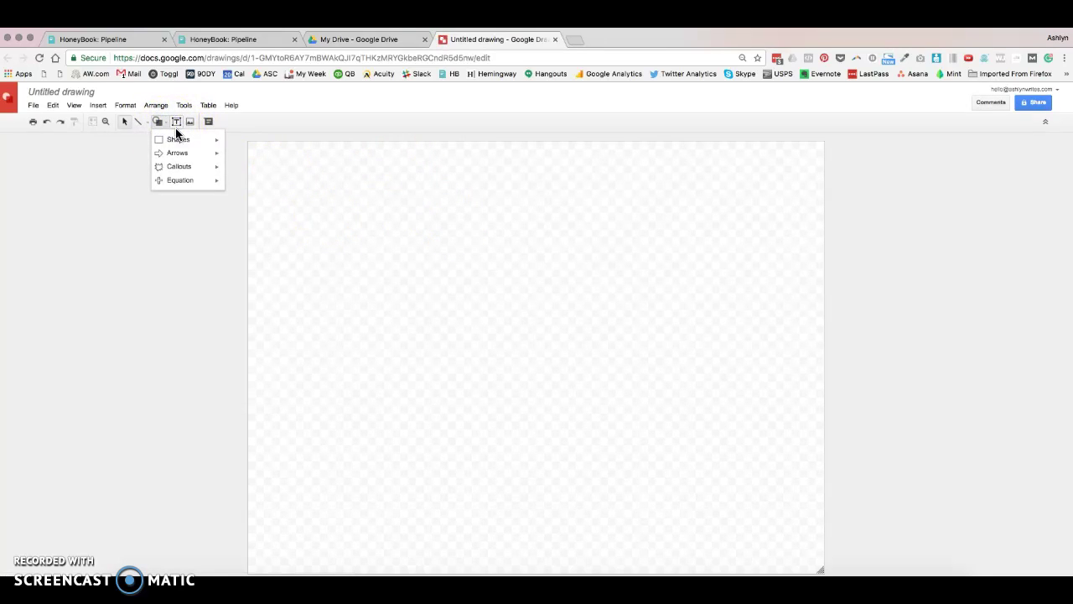
left_click(179, 123)
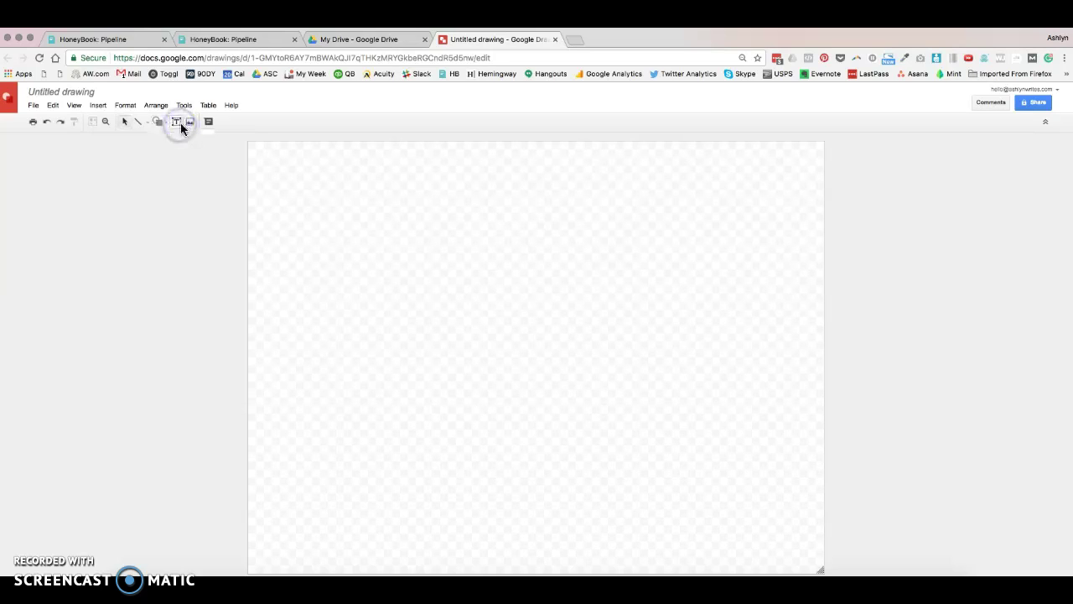
left_click_drag(262, 176, 413, 211)
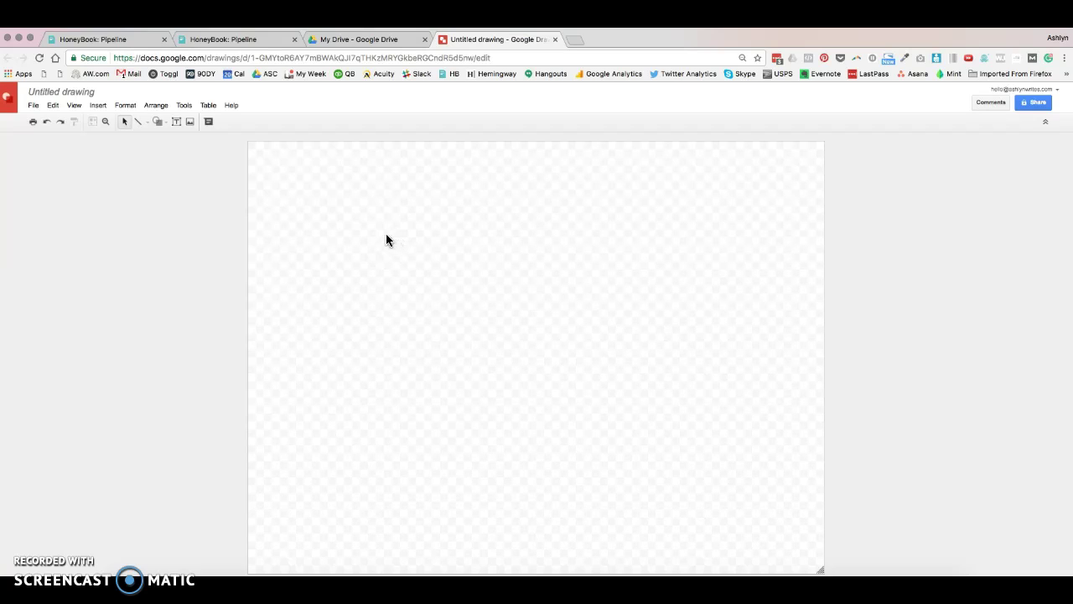
left_click(176, 121)
left_click_drag(272, 176, 379, 218)
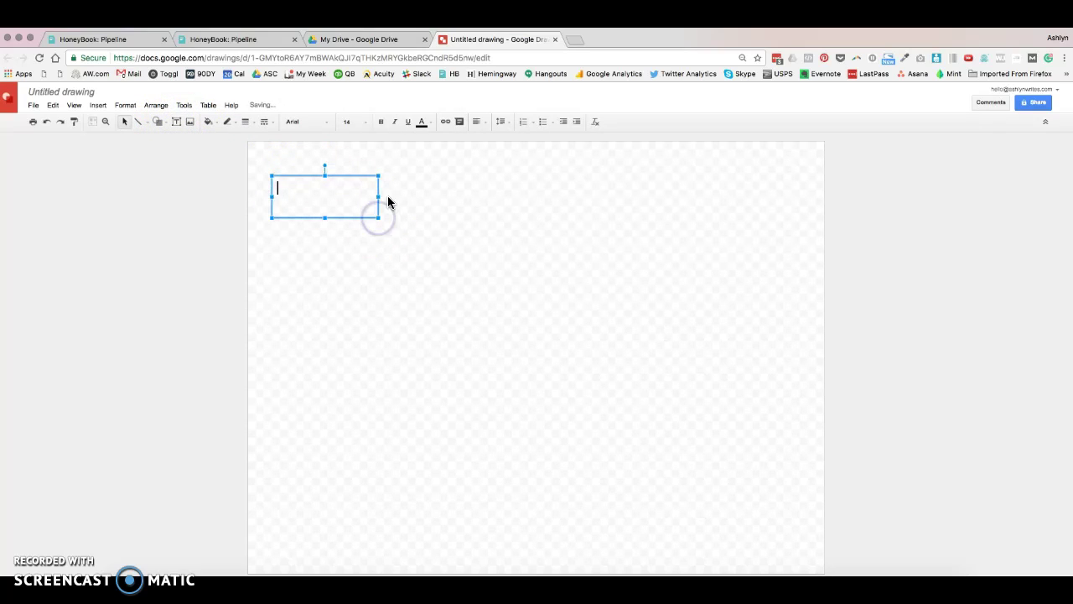
Fill the text box with blue.
left_click(216, 125)
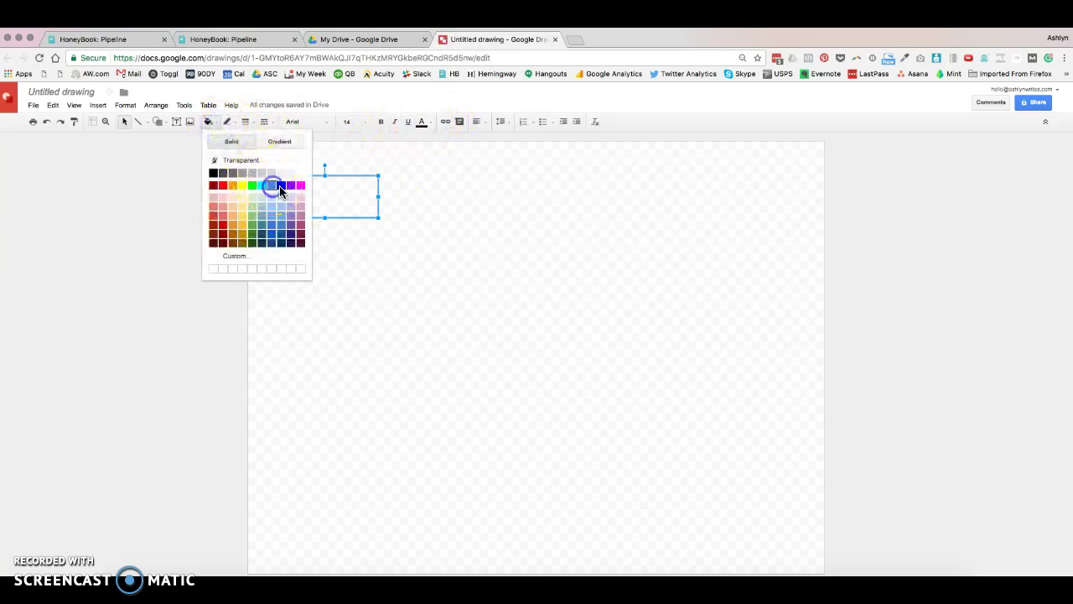
left_click(271, 185)
left_click(411, 203)
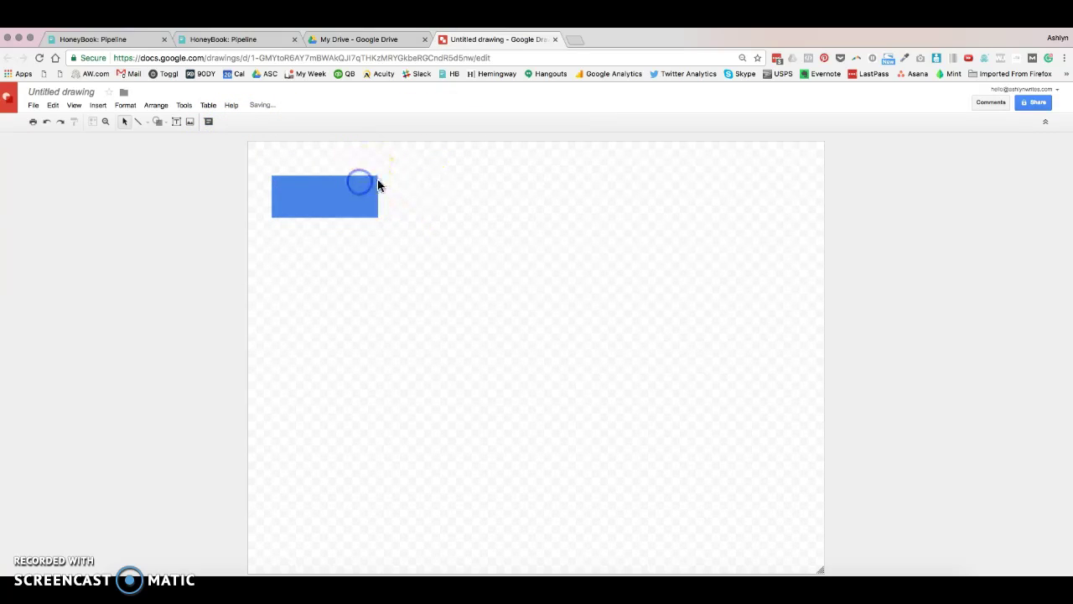
left_click(330, 194)
Label the blue box 'Freebie 1' and place an aligned copy to its right.
left_click(299, 191)
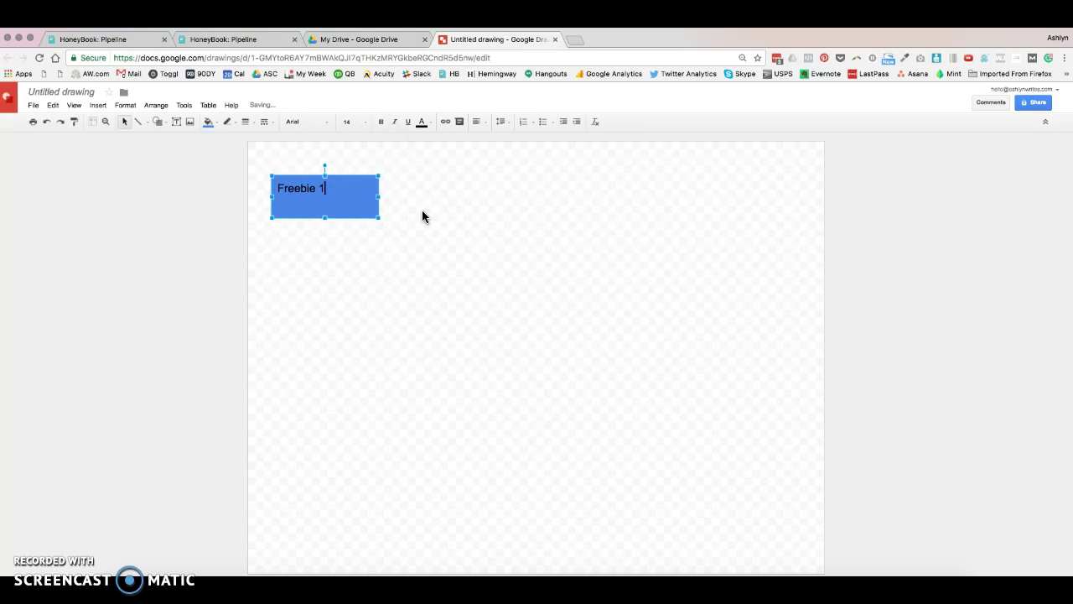
left_click(507, 237)
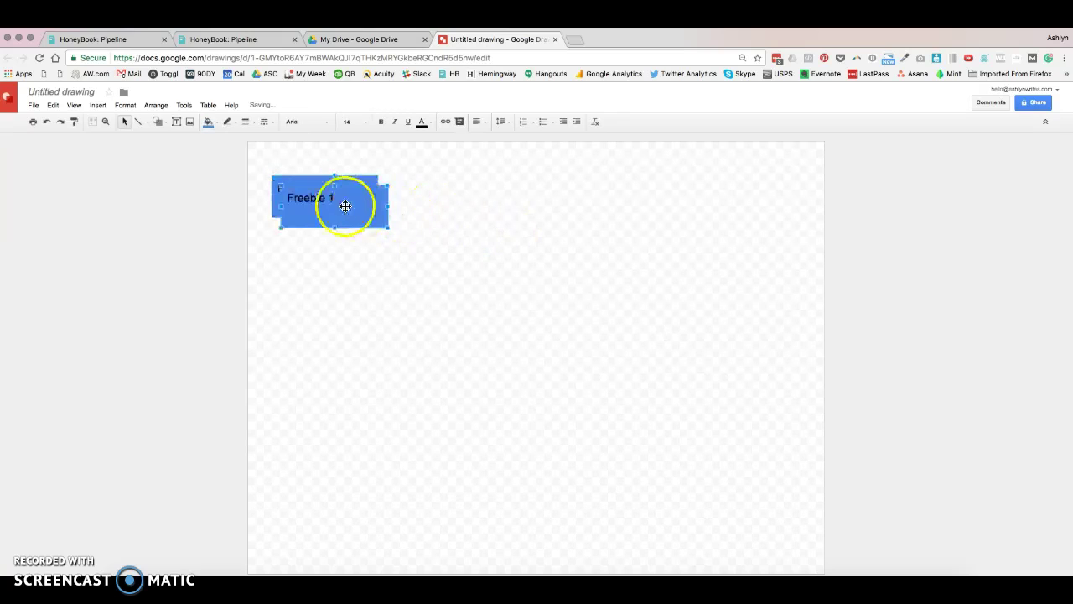
left_click_drag(347, 204, 445, 197)
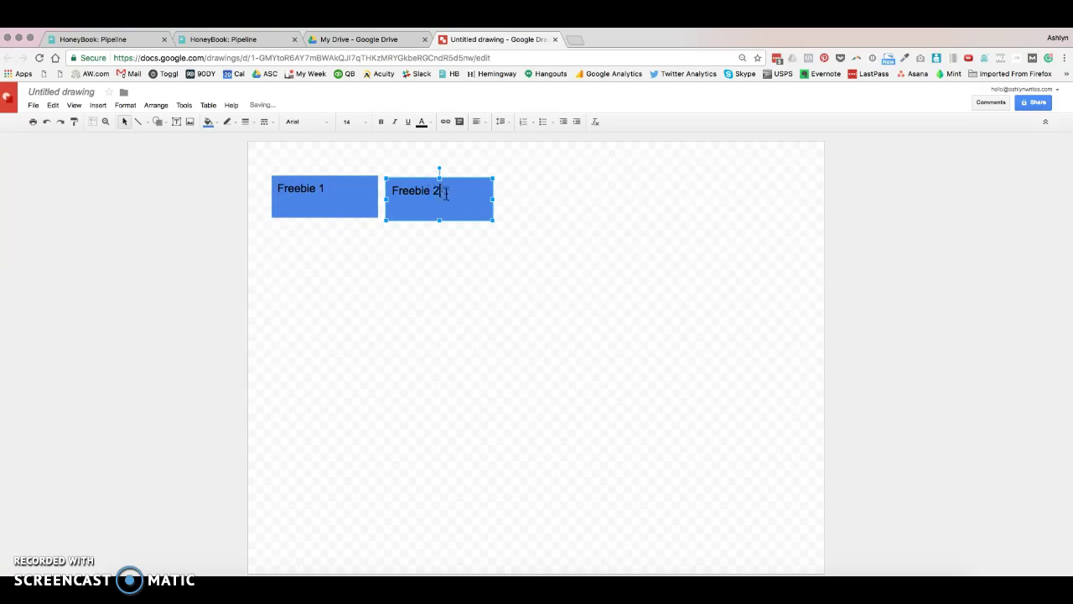
left_click_drag(444, 214, 444, 208)
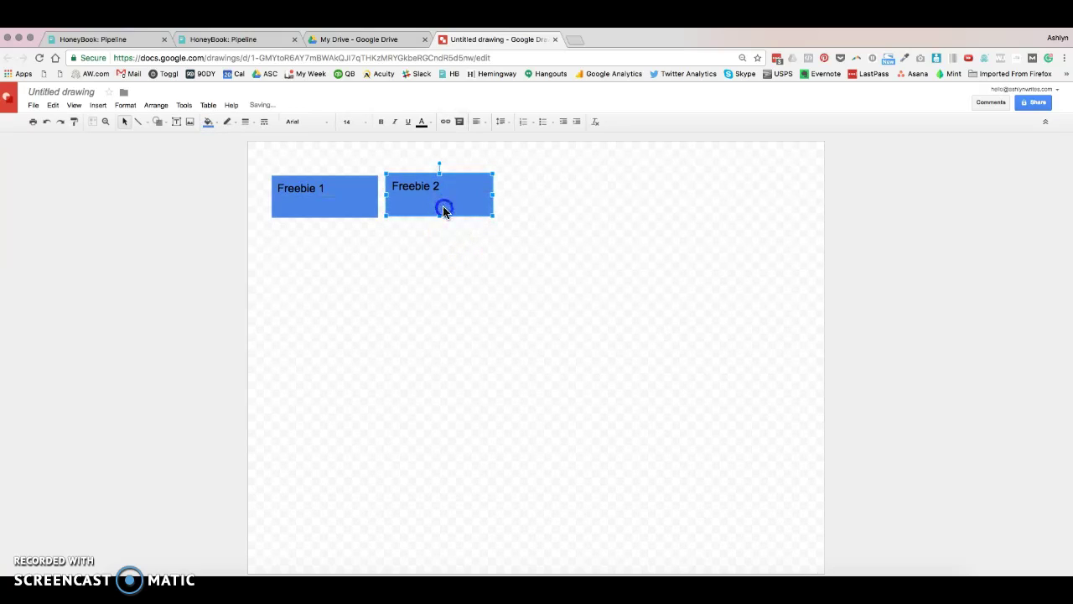
Correct the copy's label to 'Freebie 2', removing the stray pasted text and letter.
left_click(444, 209)
type("c")
type("Freebie 1")
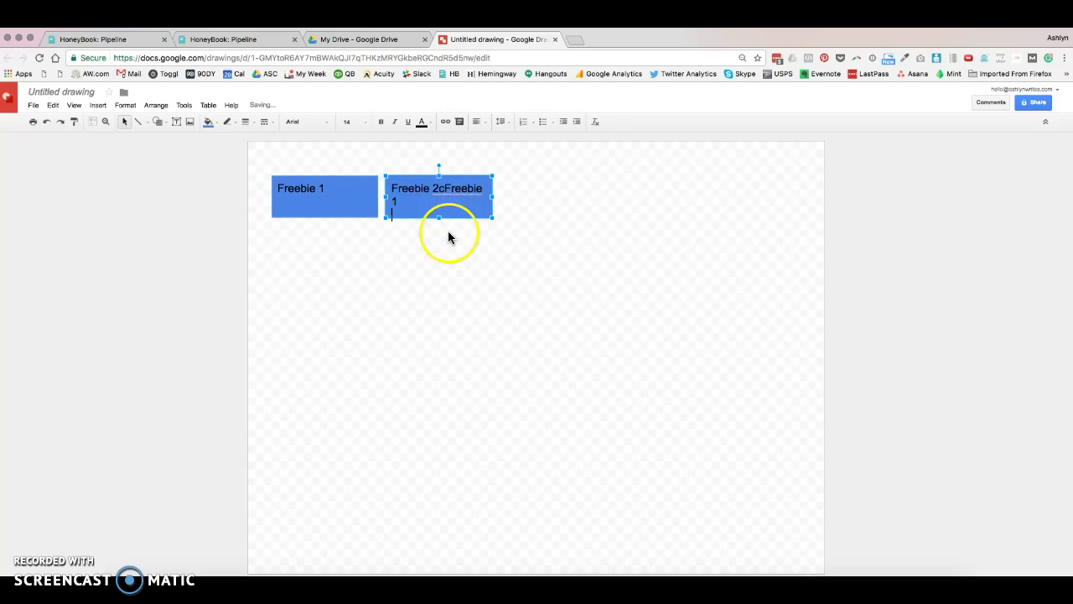
key("super+z")
left_click(448, 237)
left_click(449, 191)
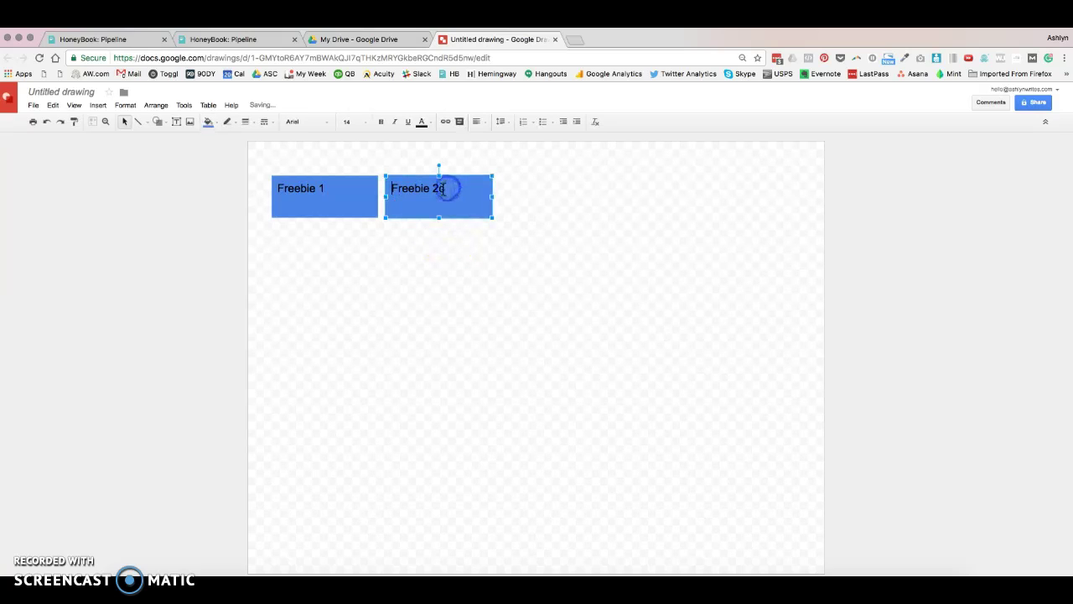
left_click(487, 192)
key("BackSpace")
Copy Freebie 2 to the right and relabel the copy 'Free Challenge'.
left_click_drag(440, 219, 559, 208)
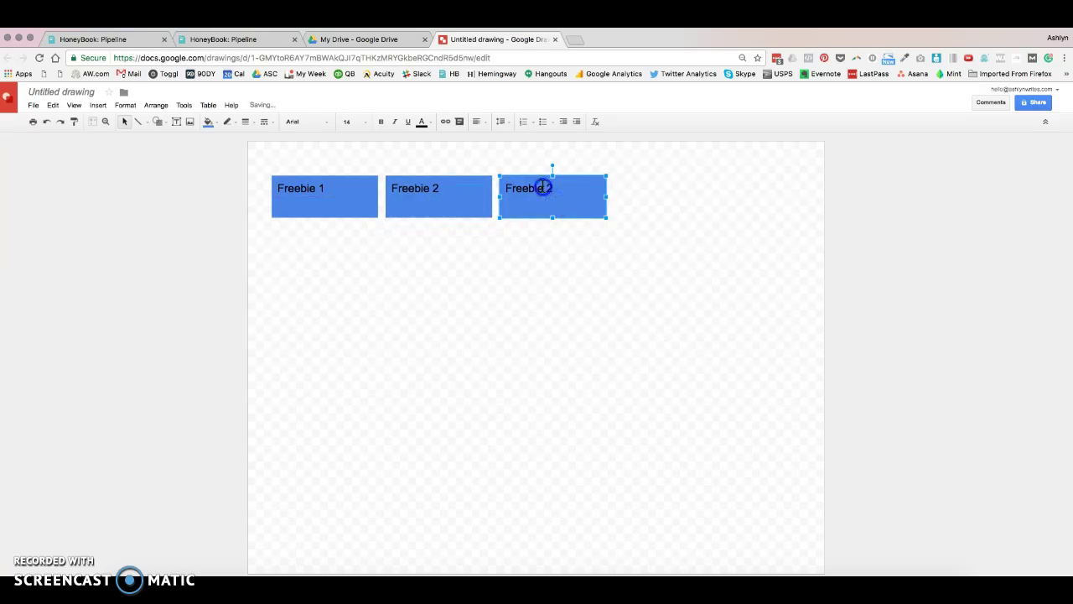
left_click(544, 186)
key("ctrl+a")
type("Fre")
left_click(556, 324)
left_click(547, 191)
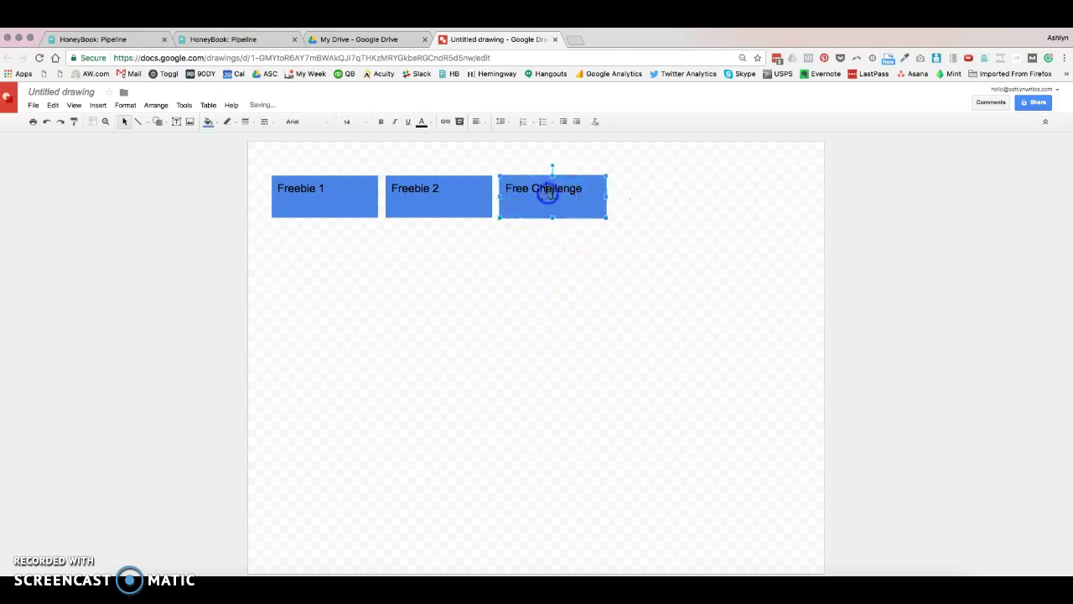
Copy Free Challenge below Freebie 2 and relabel it 'Welcome Sequence'.
left_click_drag(571, 180, 465, 286)
triple_click(475, 290)
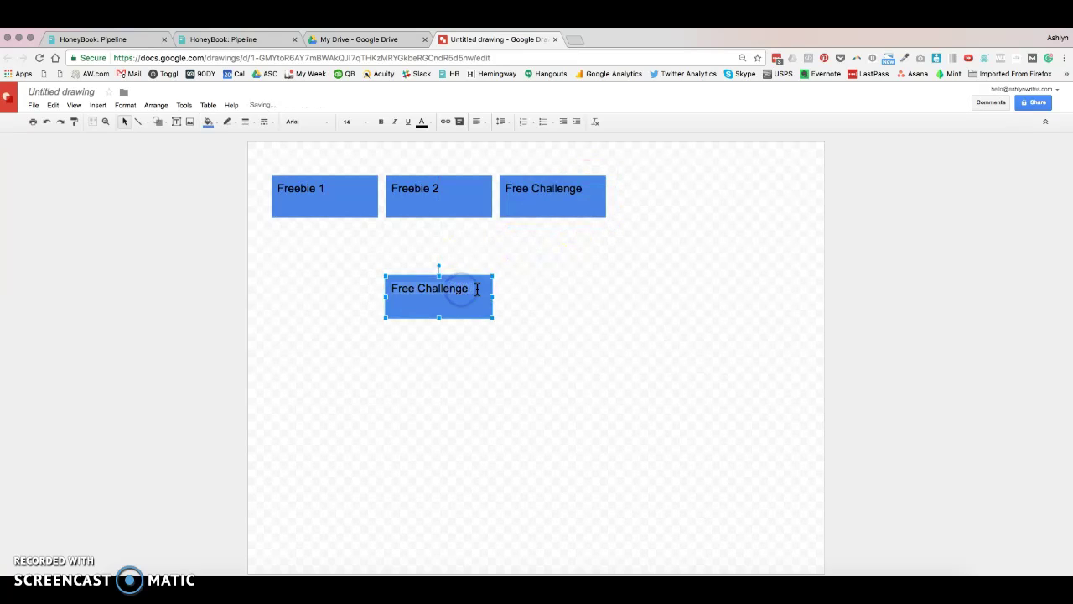
type("Welcome S")
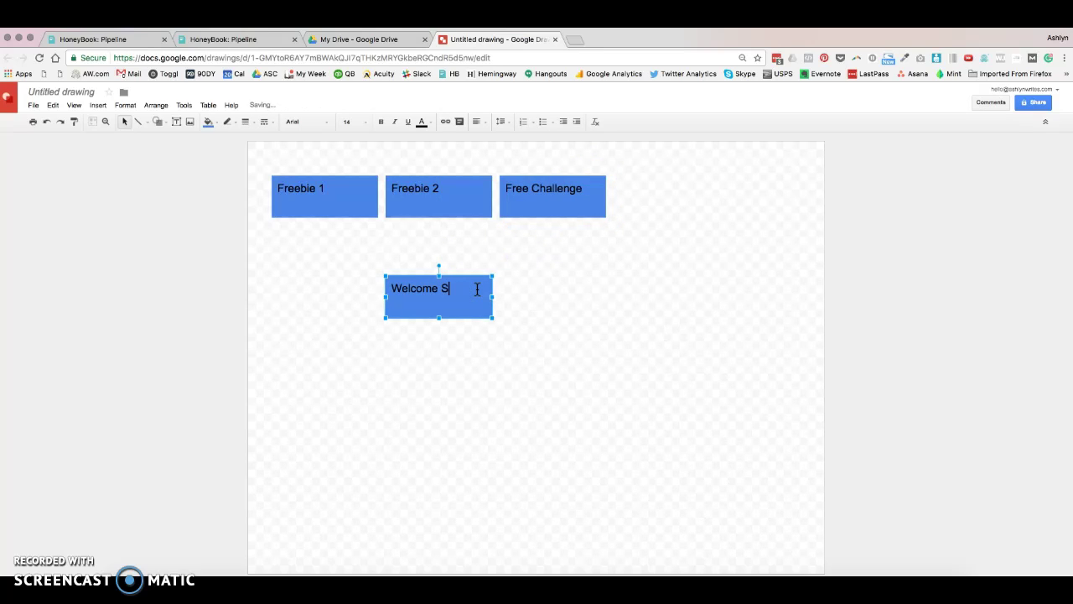
type("equence")
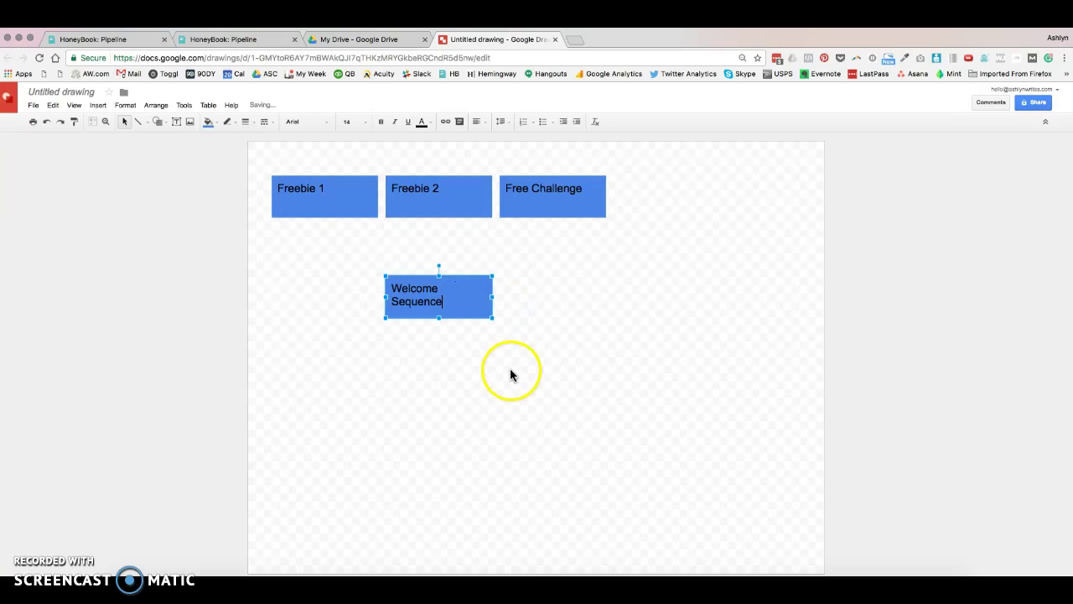
left_click(510, 371)
Centre-align the Welcome Sequence text.
left_click(443, 297)
left_click(416, 297)
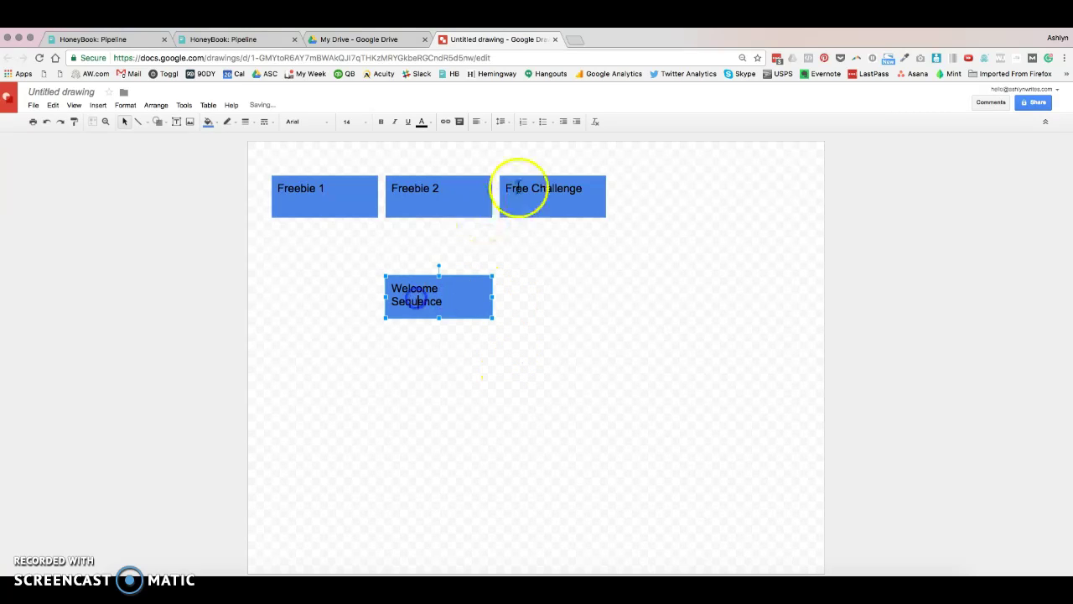
left_click(476, 121)
left_click(496, 137)
left_click(527, 329)
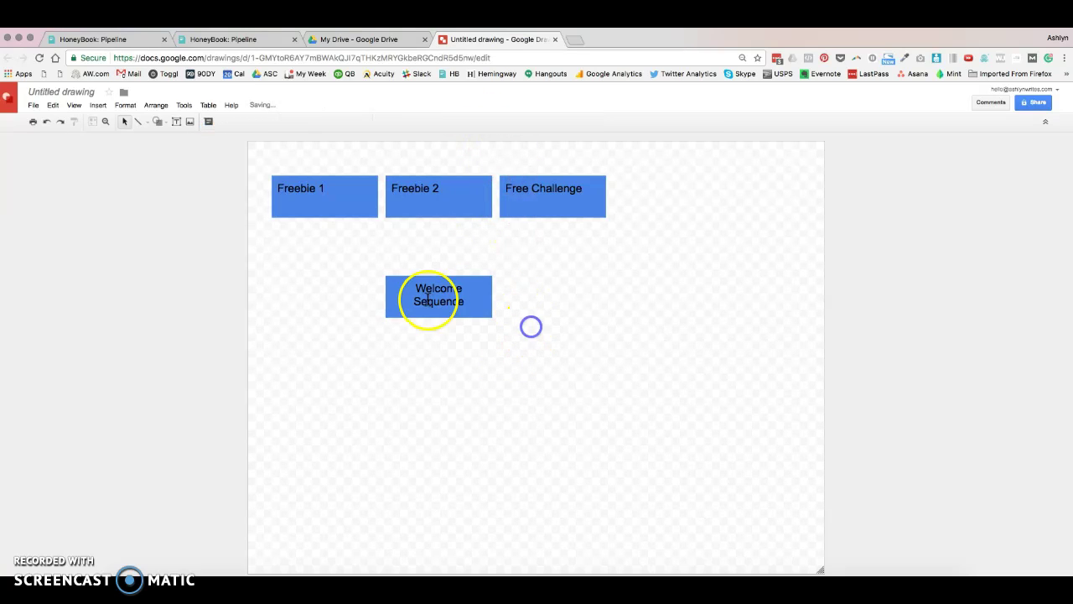
left_click(649, 295)
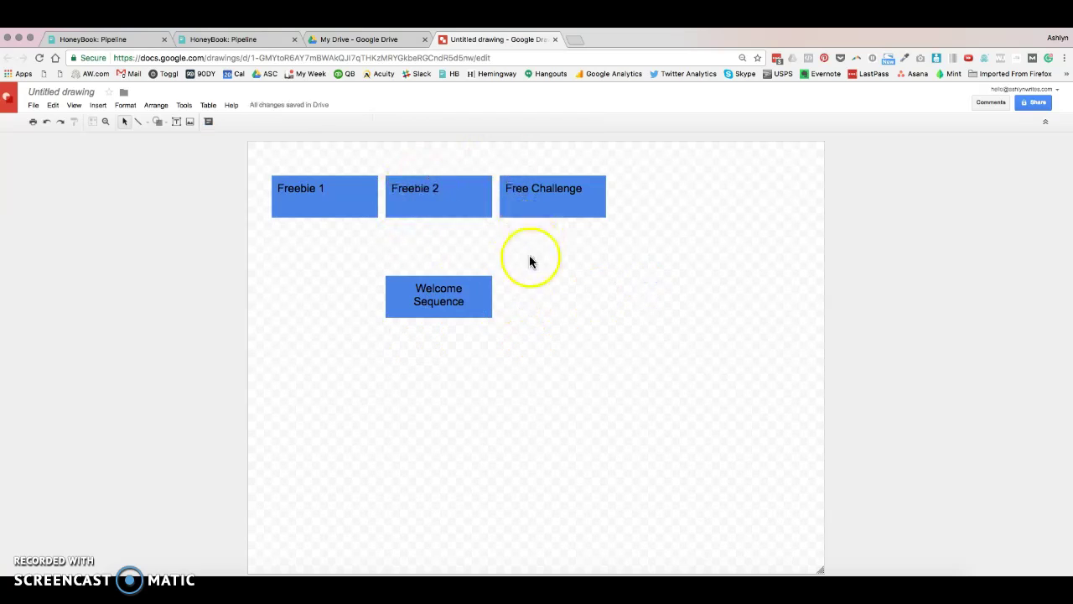
Duplicate Welcome Sequence and move the copy directly below it.
left_click(482, 280)
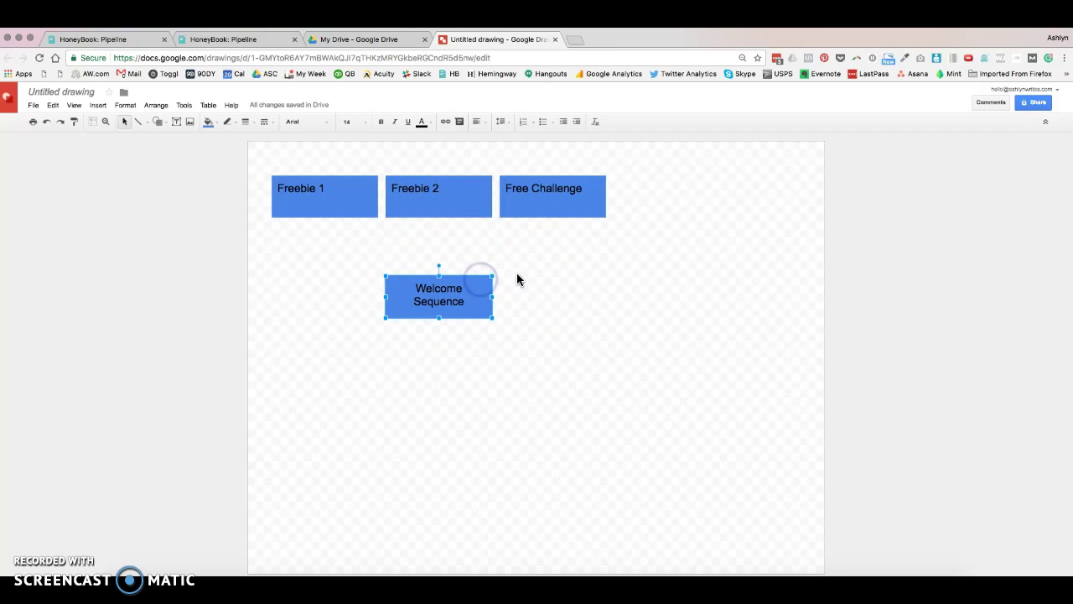
key("ctrl+d")
left_click_drag(487, 285, 475, 347)
Relabel the duplicate box 'Free Consult Call'.
triple_click(438, 358)
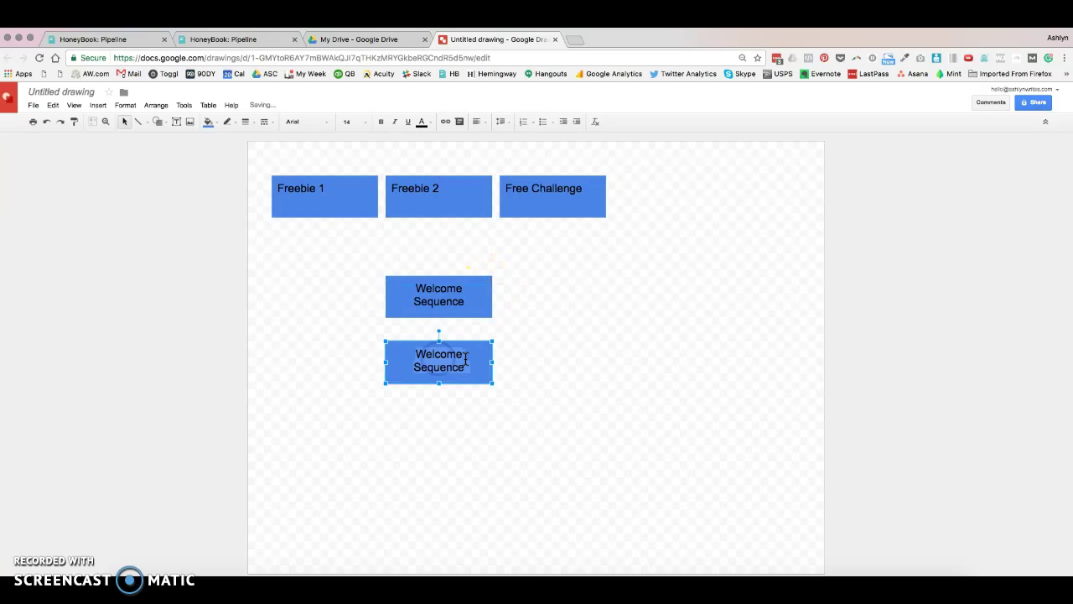
type("Newsletter")
left_click(575, 379)
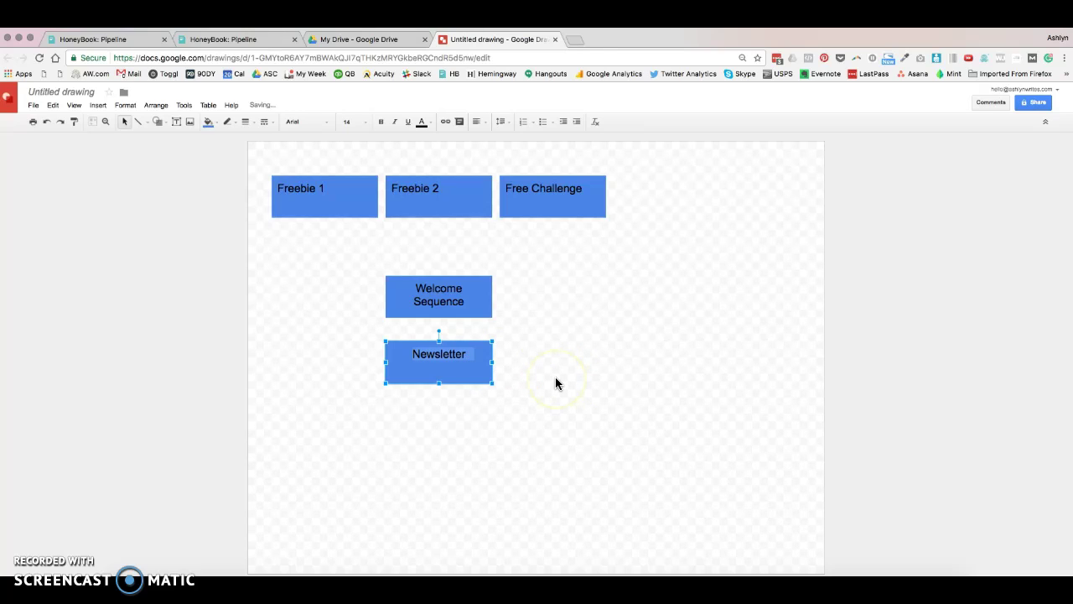
type("F")
key("BackSpace")
type("F")
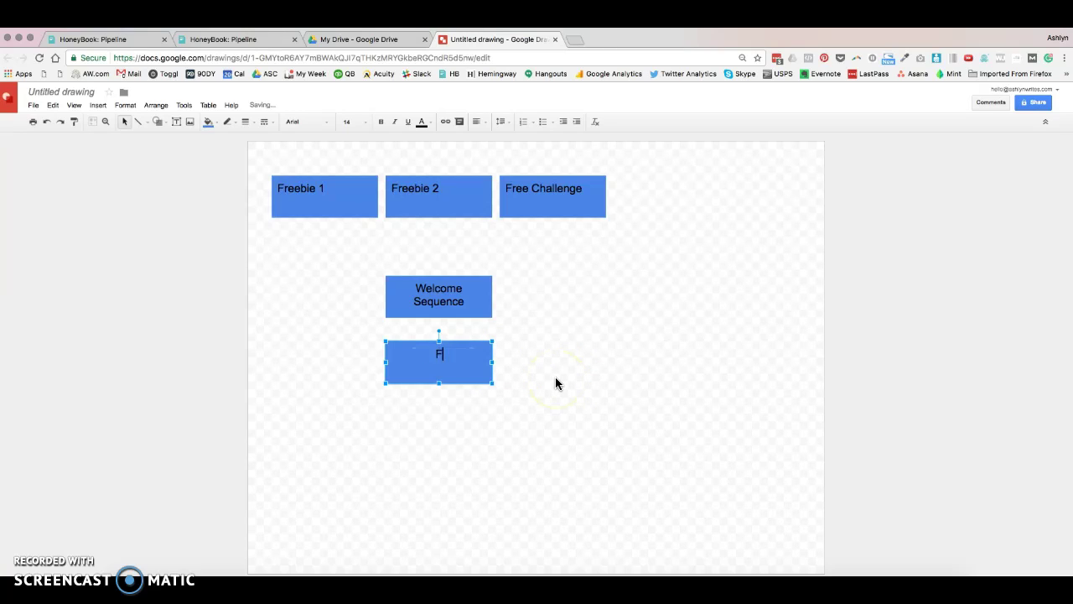
type("ree Consult Call")
left_click(604, 404)
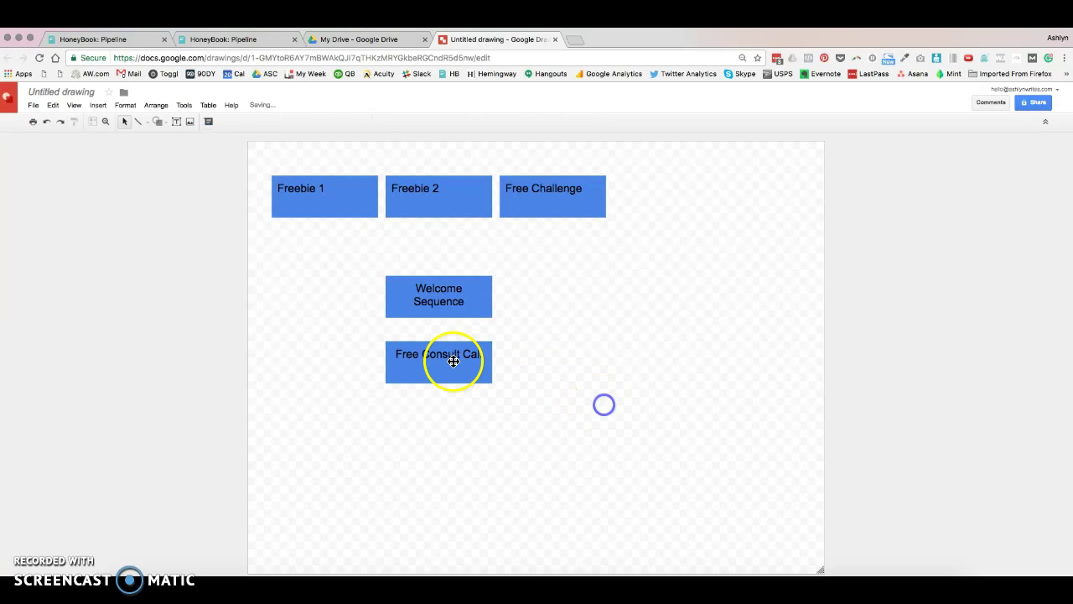
Shift Free Consult Call to the right and place a copy beneath it.
left_click(499, 366)
left_click_drag(478, 347, 532, 417)
left_click(522, 408)
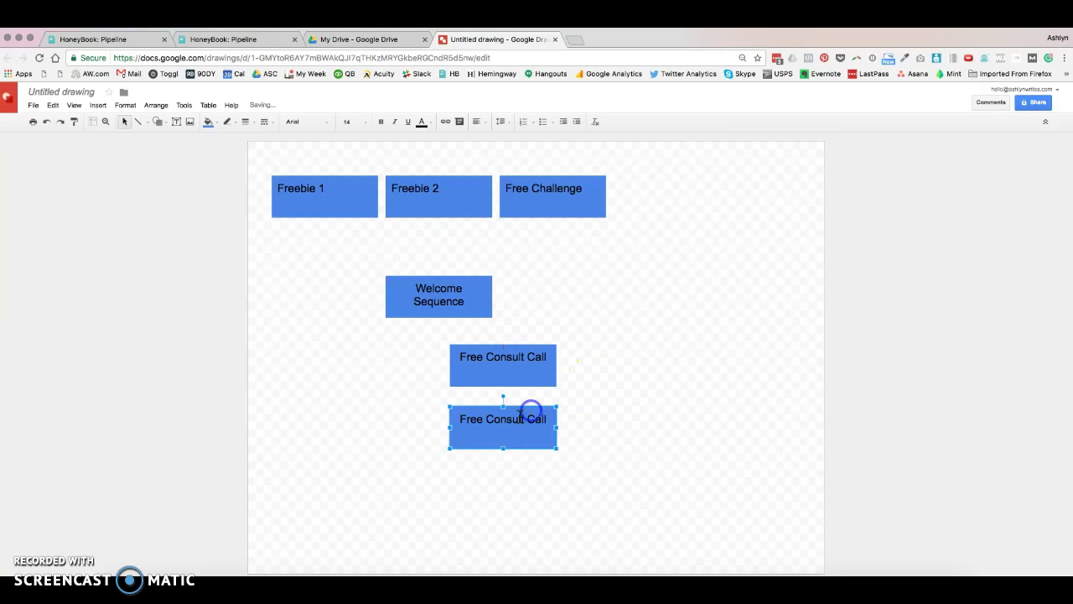
Relabel the lower copy 'Shop', removing a stray letter.
type("Shop")
left_click(568, 460)
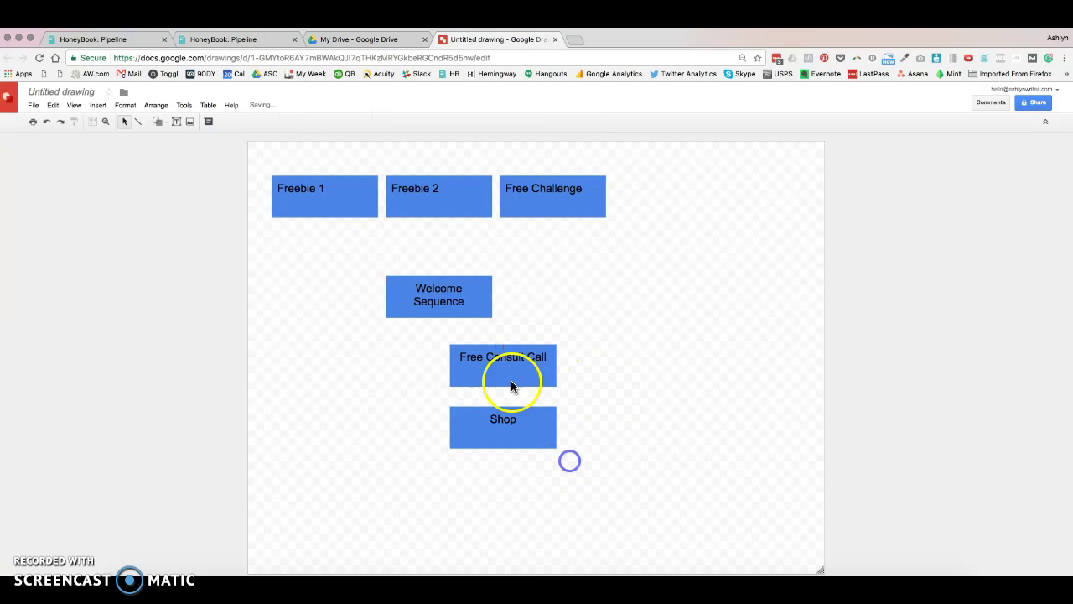
left_click(489, 431)
double_click(531, 422)
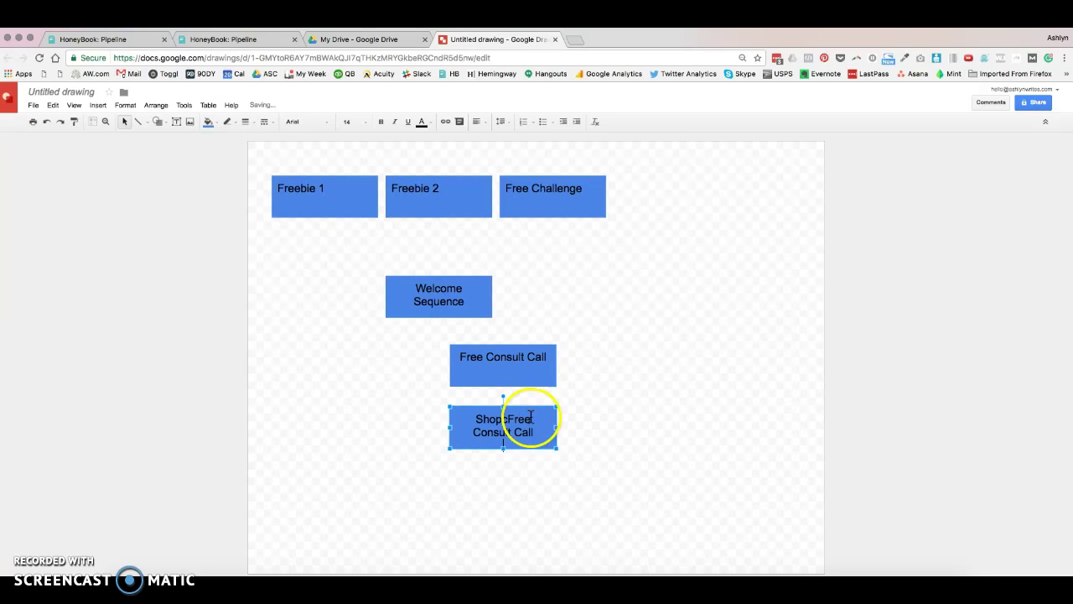
type("c")
key("BackSpace")
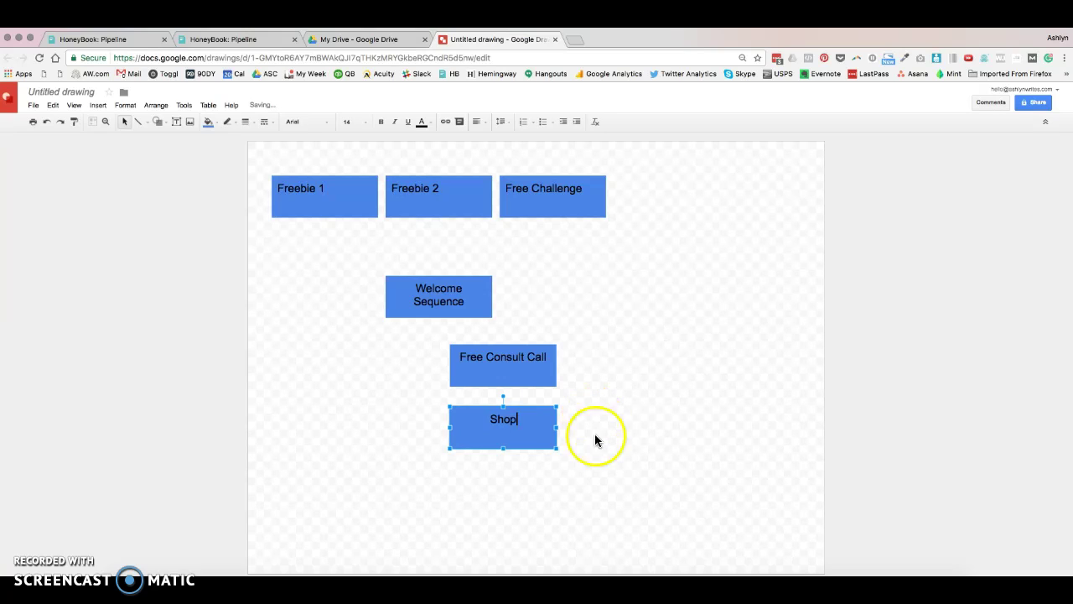
left_click(550, 413)
Duplicate Shop, move the copy down-left under Welcome Sequence, and label it Newsletter.
key("ctrl+d")
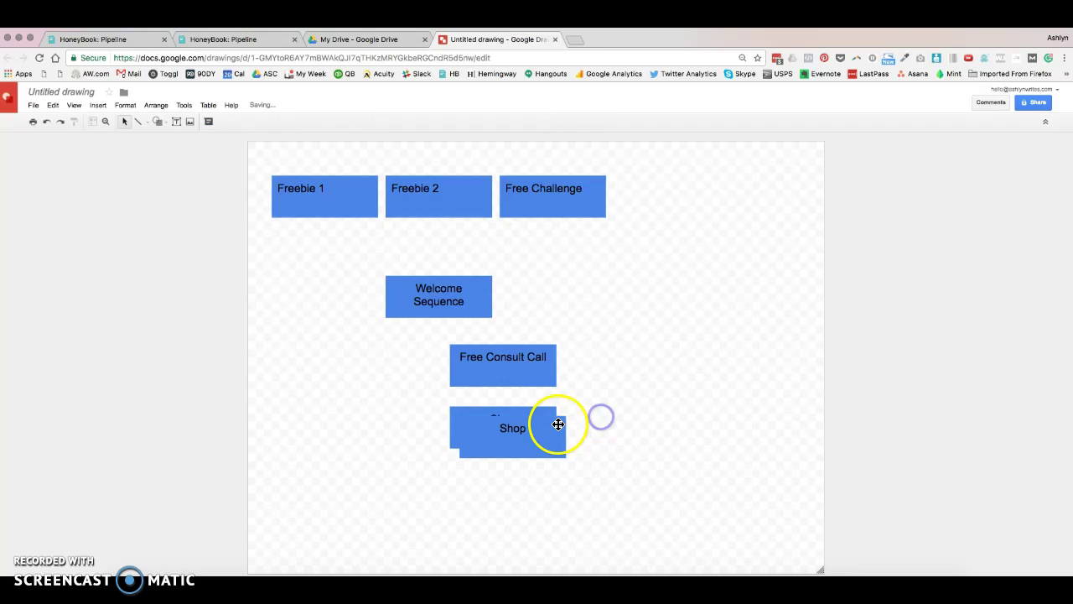
left_click_drag(559, 424, 484, 488)
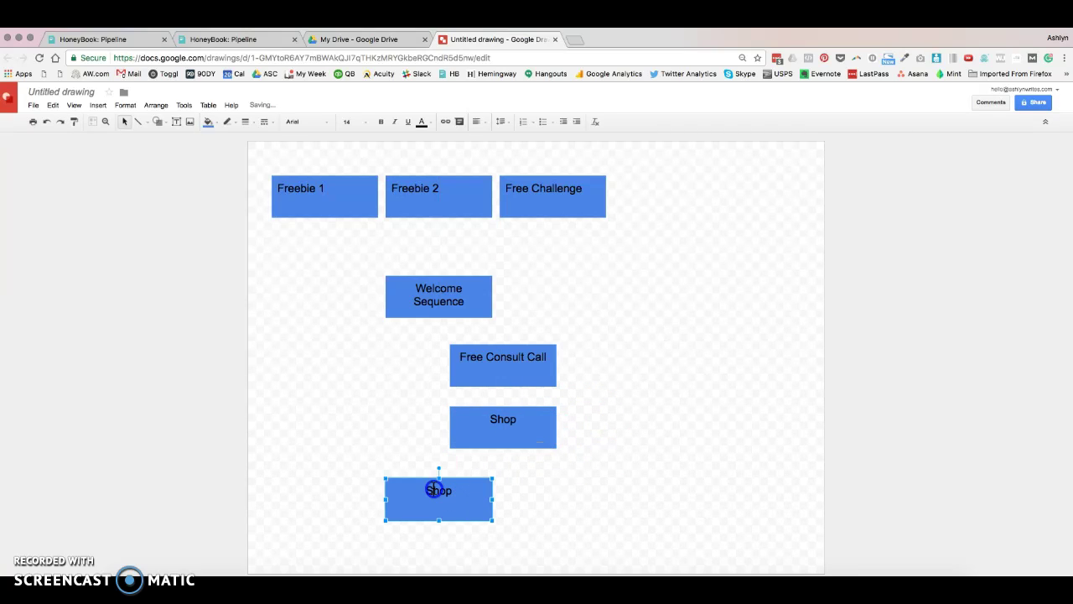
double_click(433, 489)
type("Wewsletter")
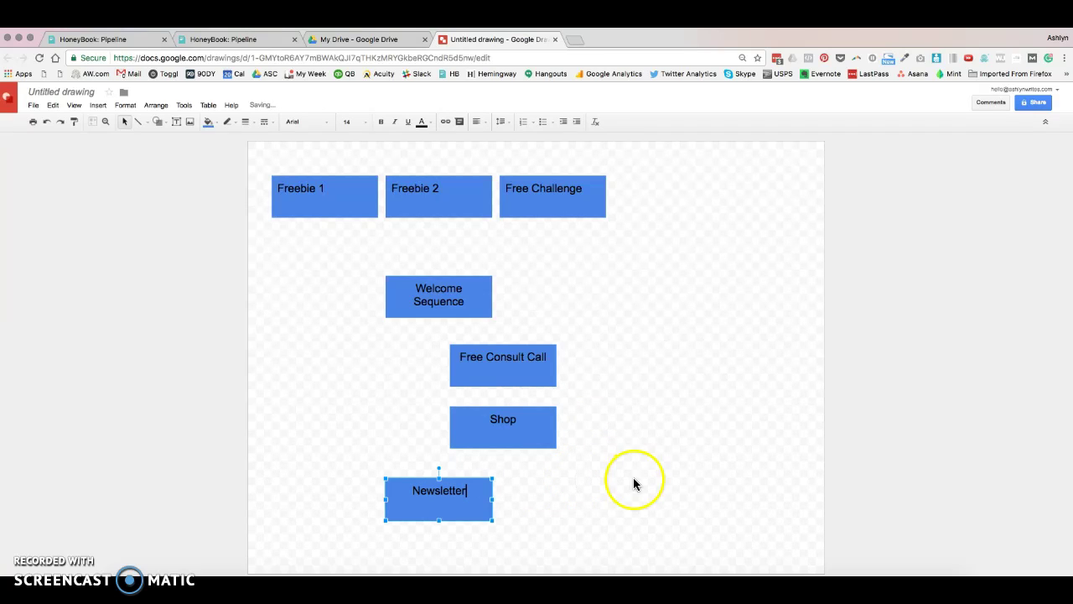
Nudge Newsletter right, fill Welcome Sequence light blue and Free Consult Call green.
left_click_drag(470, 498, 474, 499)
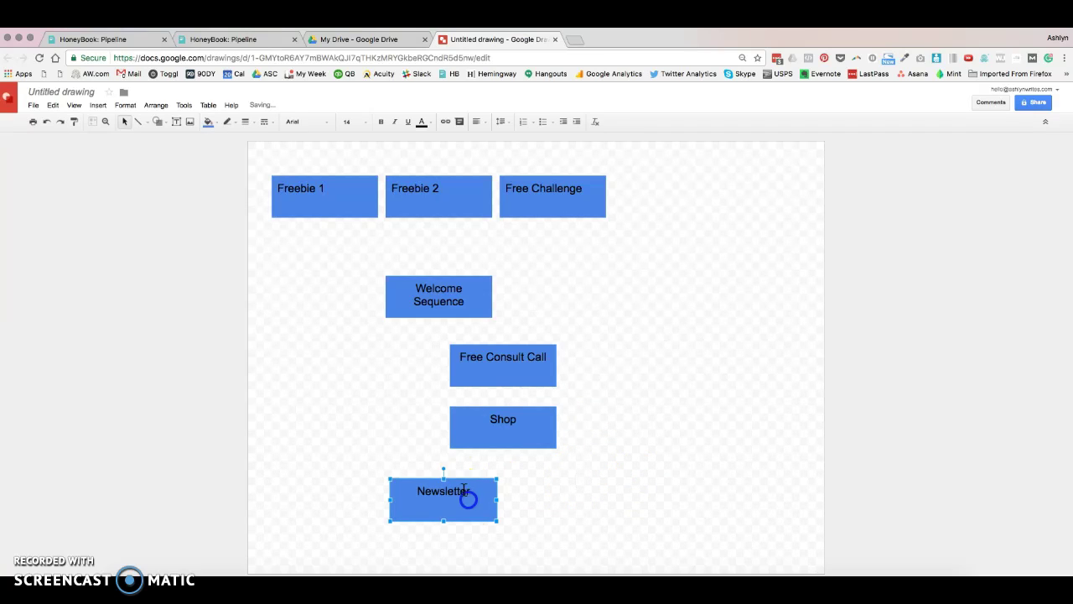
left_click(487, 287)
left_click(208, 123)
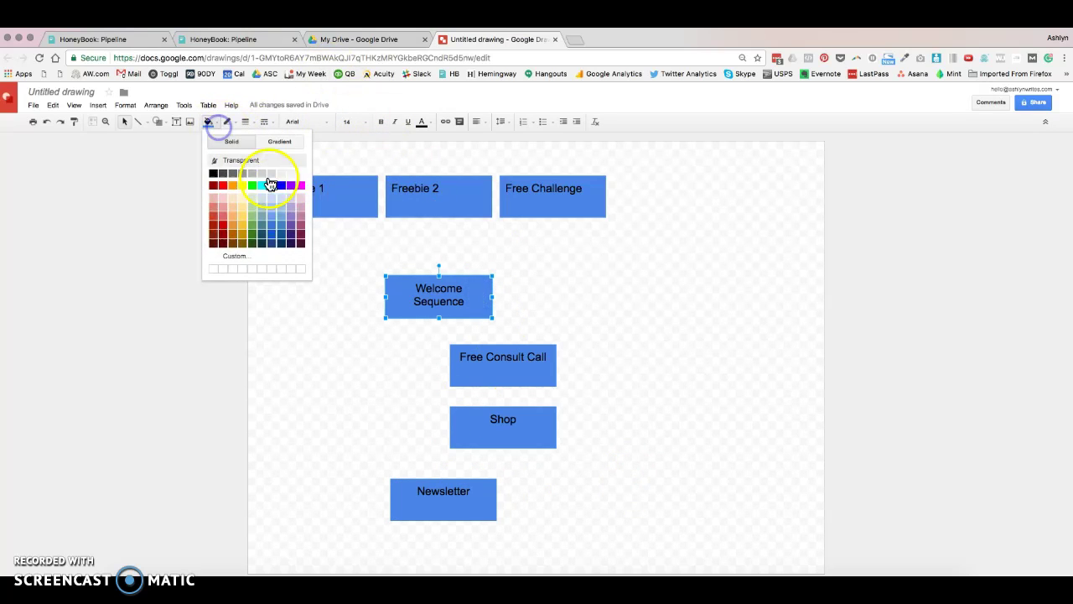
left_click(282, 210)
left_click(547, 345)
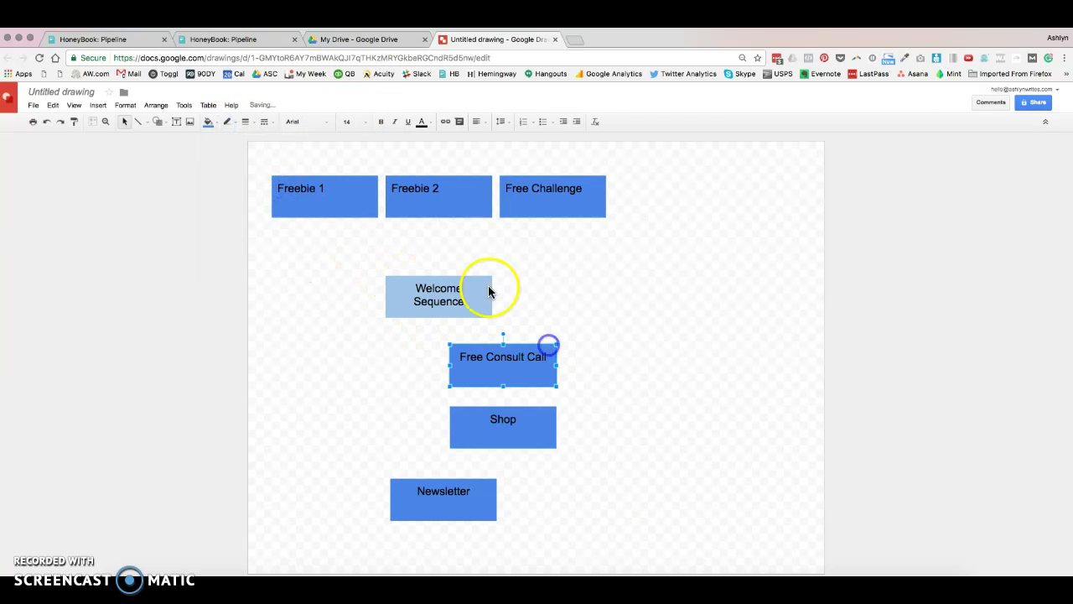
left_click(208, 123)
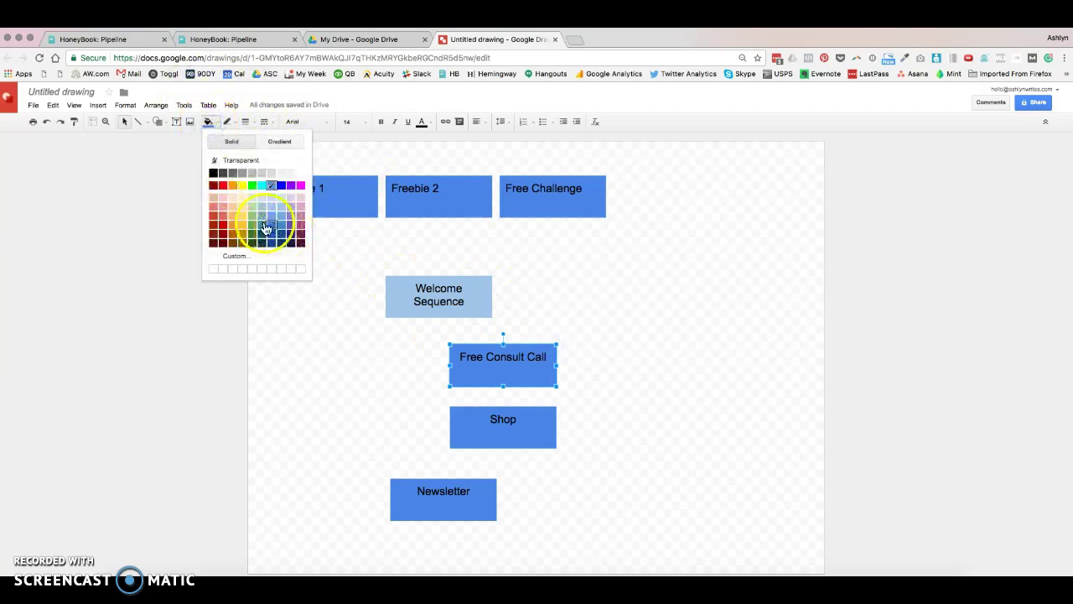
left_click(254, 223)
left_click(600, 330)
Fill the Shop box green and the Newsletter box light blue.
left_click(539, 425)
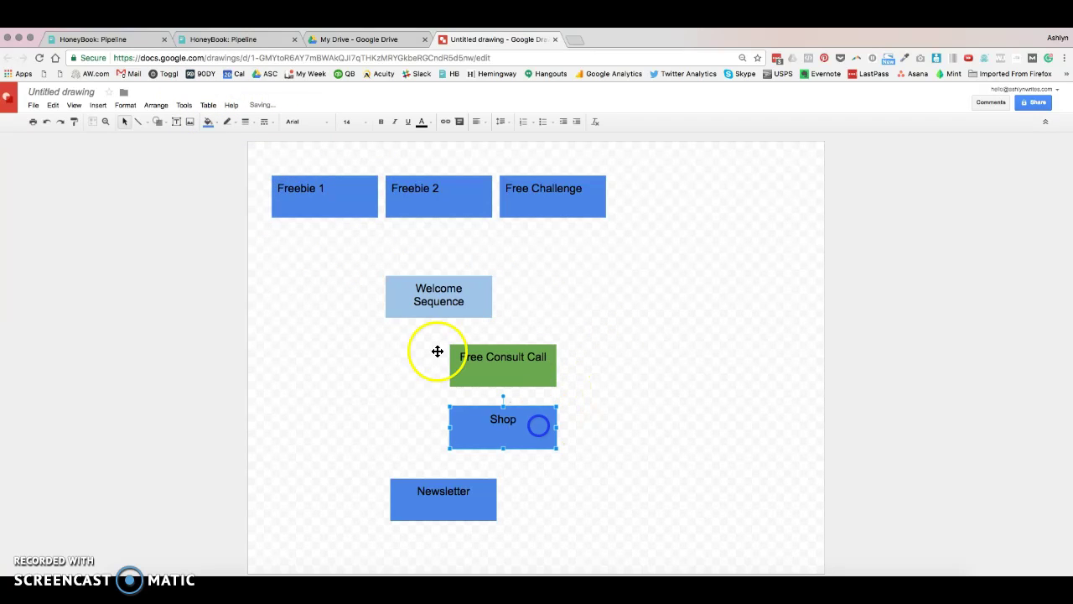
left_click(209, 123)
left_click(255, 227)
left_click(564, 281)
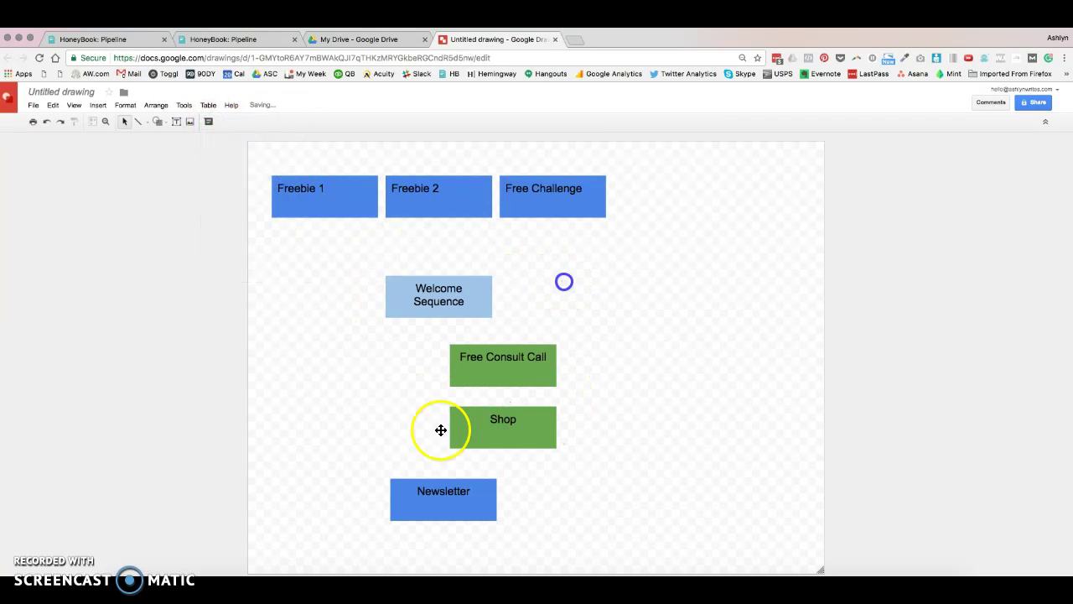
left_click(410, 482)
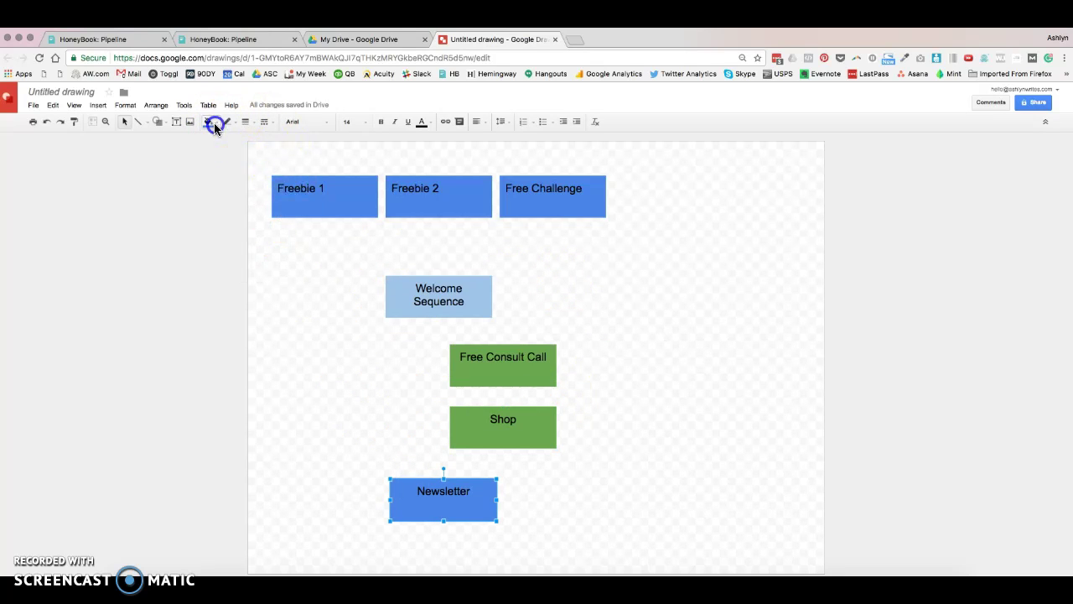
left_click(213, 125)
left_click(271, 209)
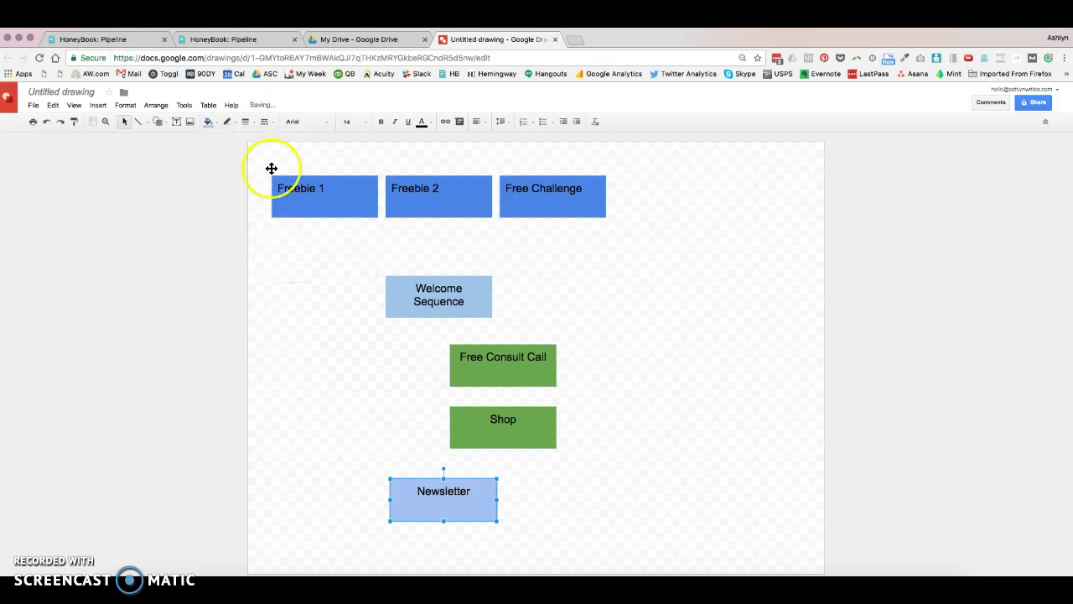
left_click(209, 122)
left_click(274, 206)
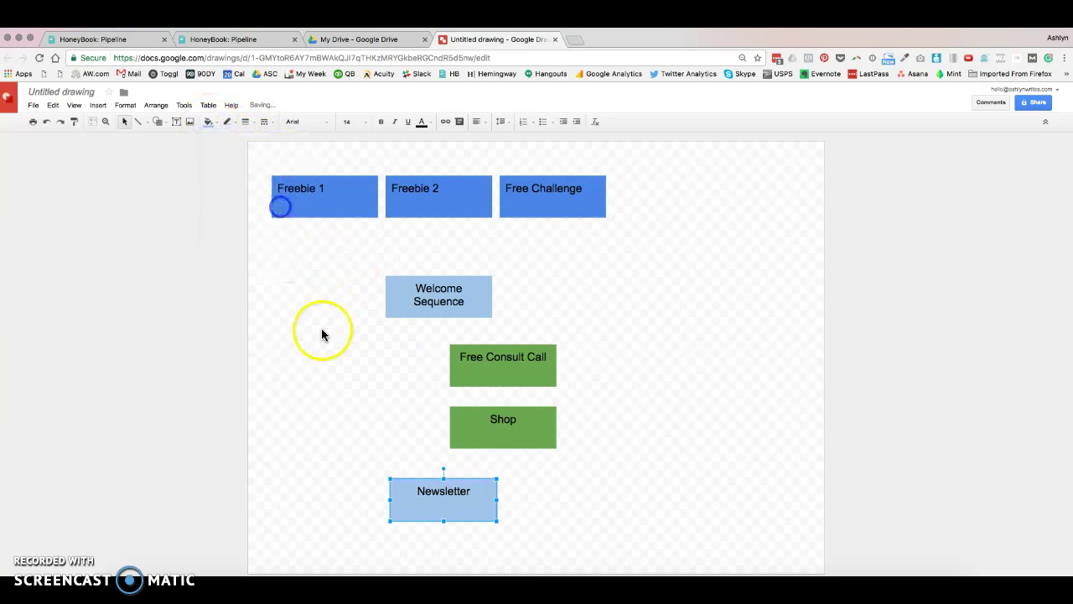
left_click(317, 336)
With the Line tool, connect Freebie 1 and Free Challenge to Welcome Sequence.
left_click(143, 126)
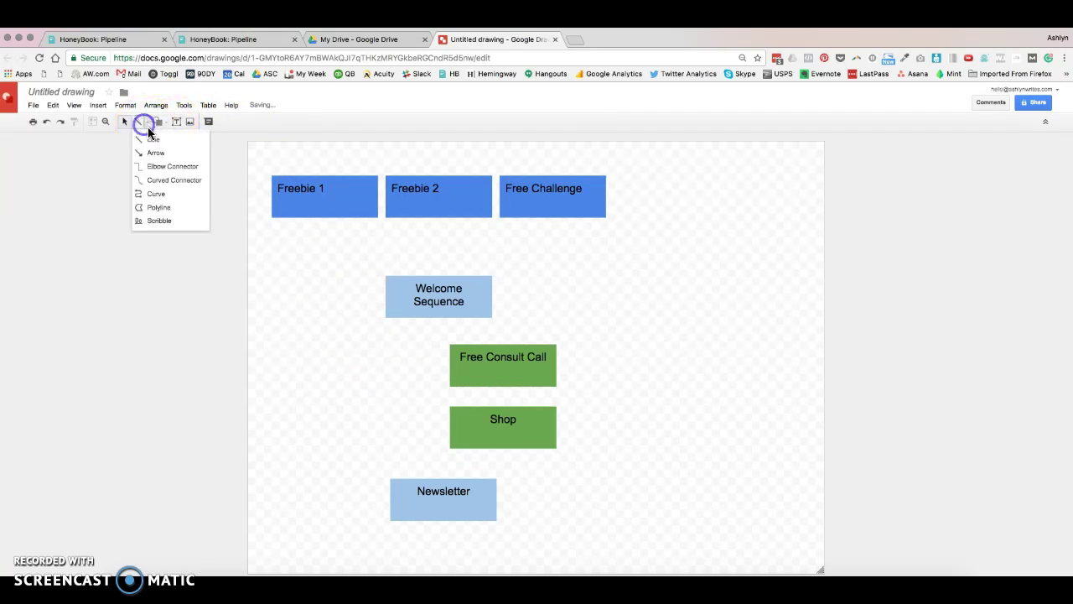
left_click(146, 130)
left_click(146, 126)
left_click(151, 149)
left_click_drag(326, 217, 439, 270)
left_click_drag(551, 217, 438, 275)
Draw arrows from Welcome Sequence to Free Consult Call, Shop and Newsletter; delete the stray diagonal.
left_click_drag(439, 318, 503, 344)
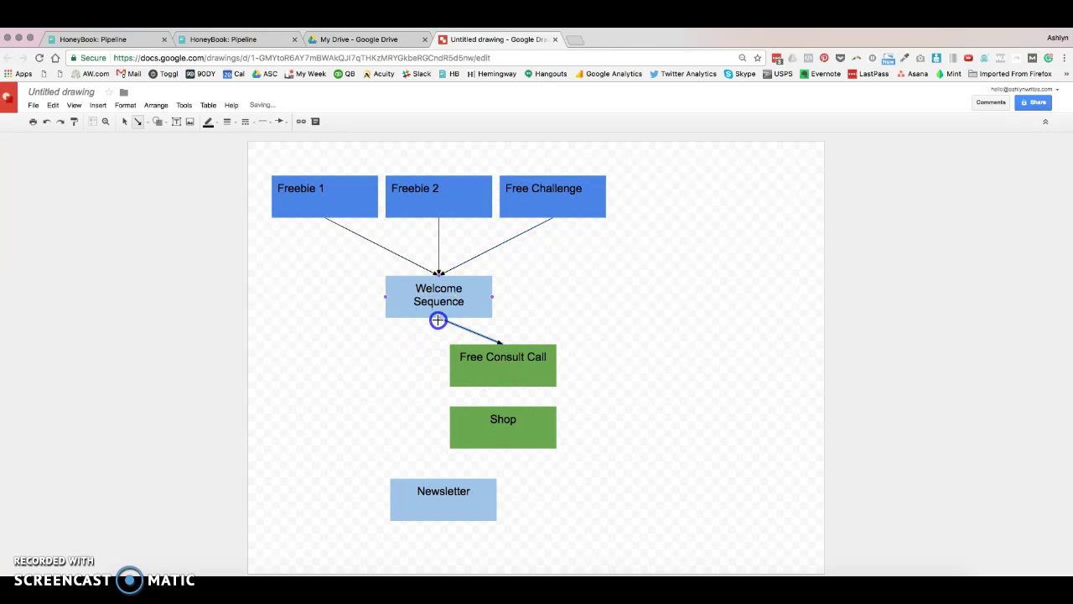
left_click_drag(438, 320, 504, 406)
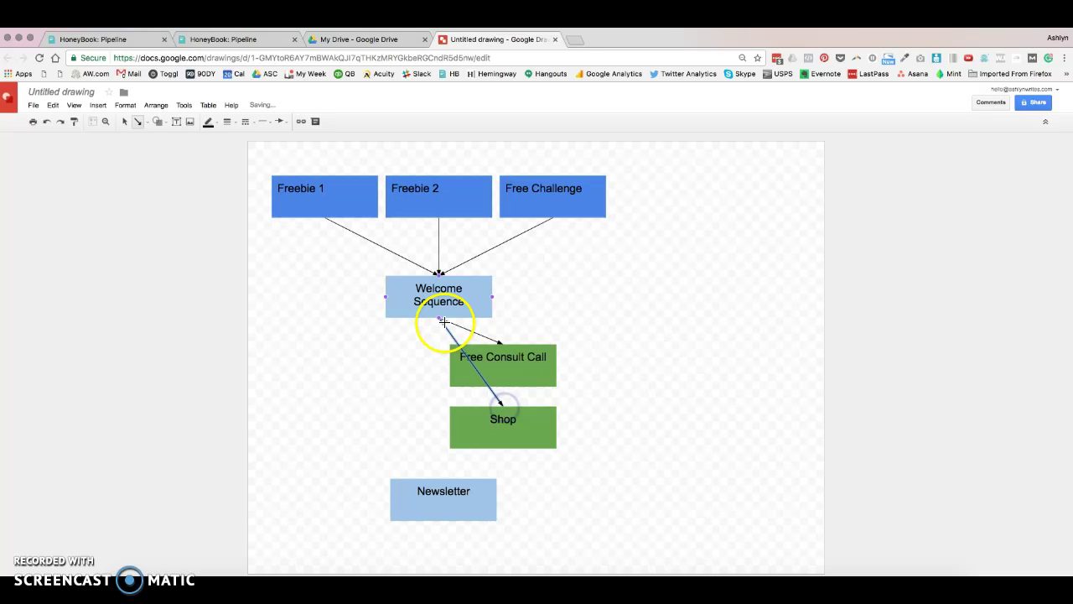
left_click_drag(439, 319, 445, 476)
left_click(493, 455)
left_click(620, 439)
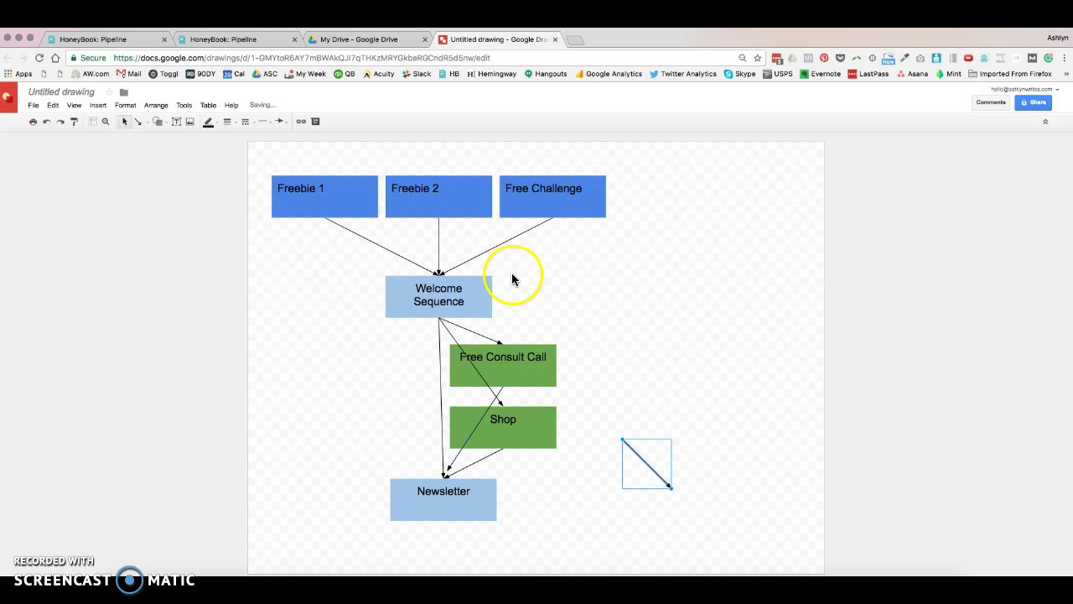
key("BackSpace")
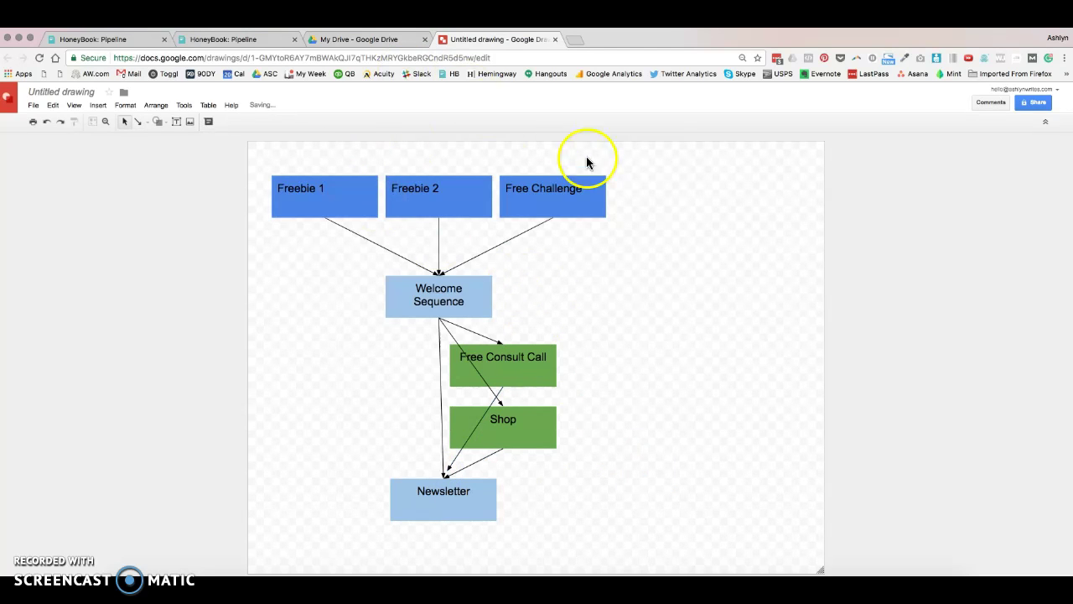